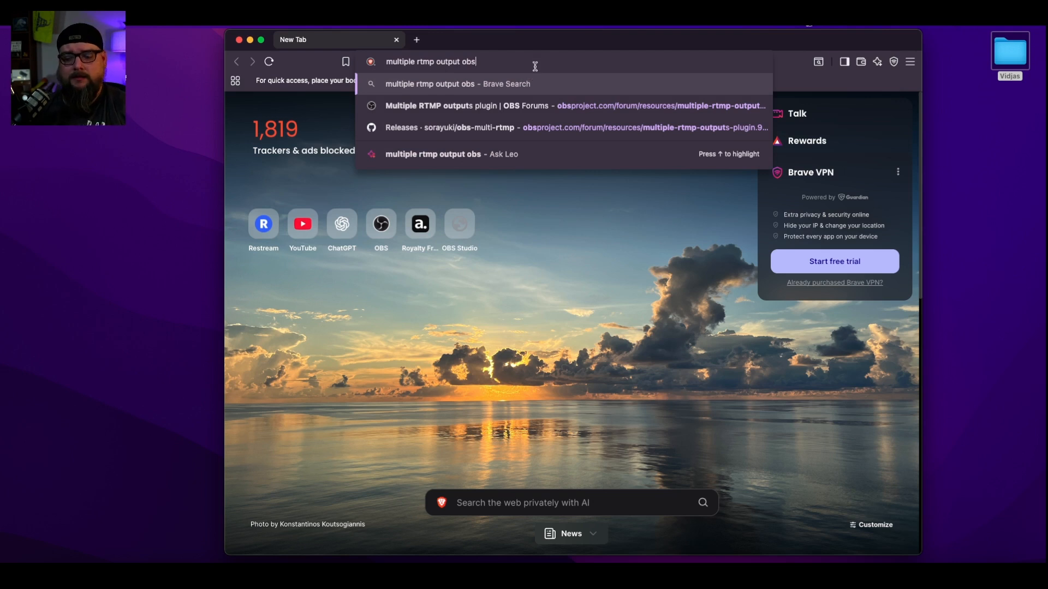
- Search the web for "multiple rtmp output obs" and go from the OBS Forums plugin page to its download page
{"action": "key", "text": "Return"}
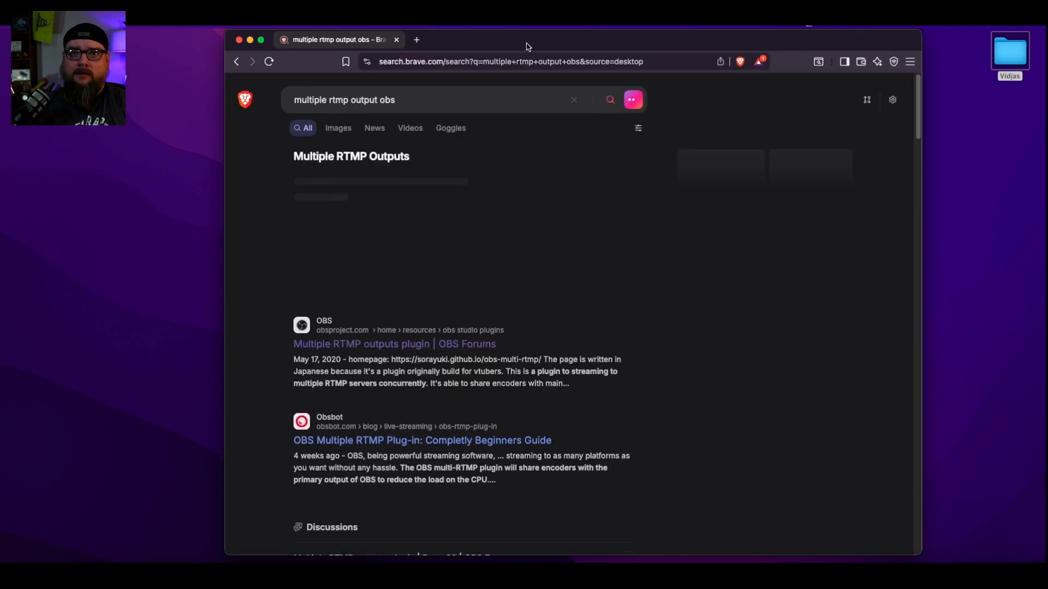
{"action": "left_click_drag", "start_coordinate": [529, 40], "coordinate": [653, 40]}
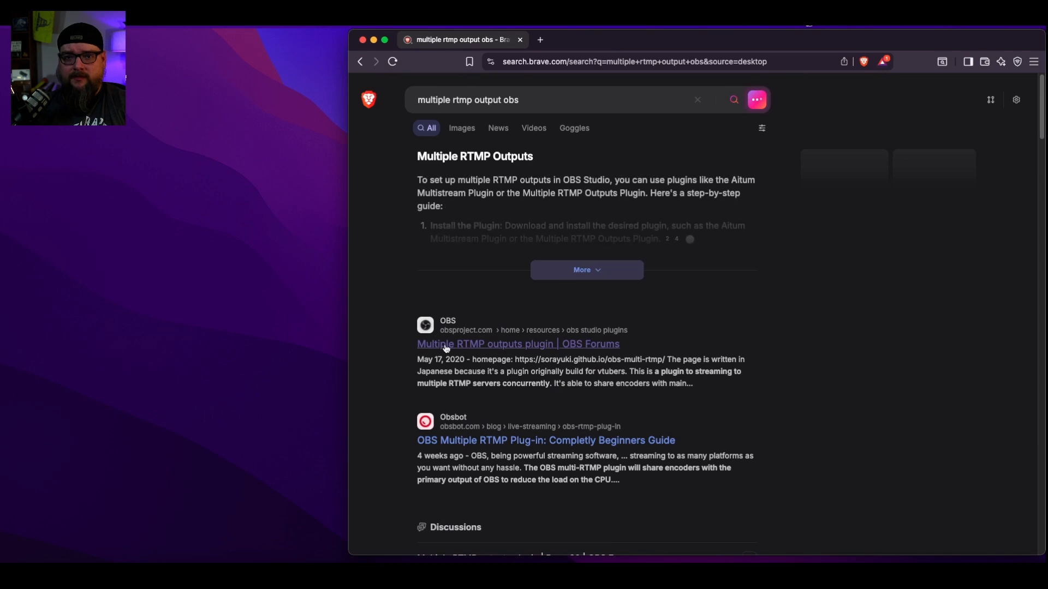
{"action": "left_click", "coordinate": [552, 347]}
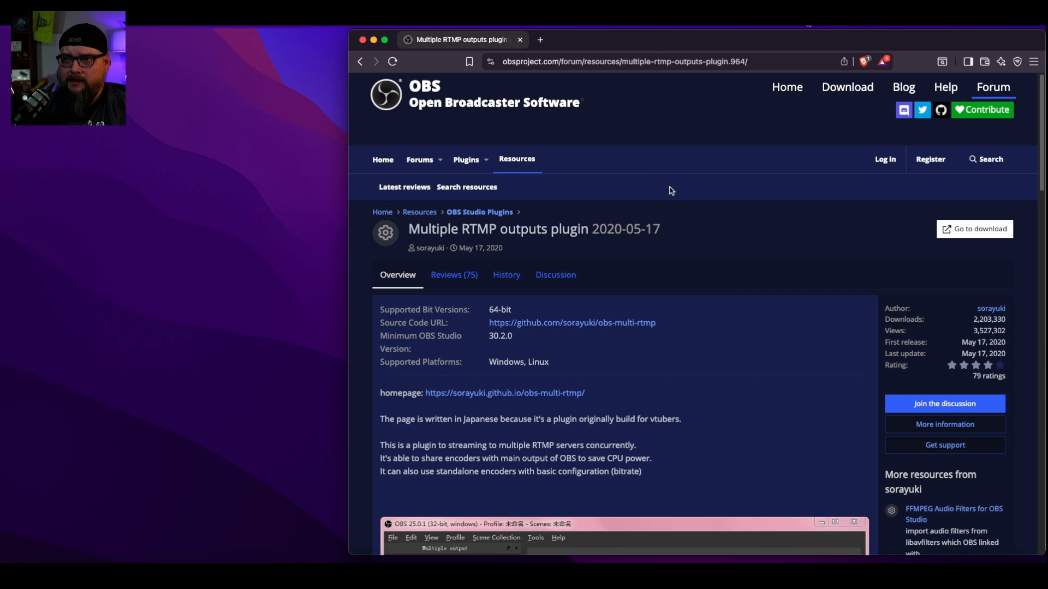
{"action": "left_click", "coordinate": [977, 229]}
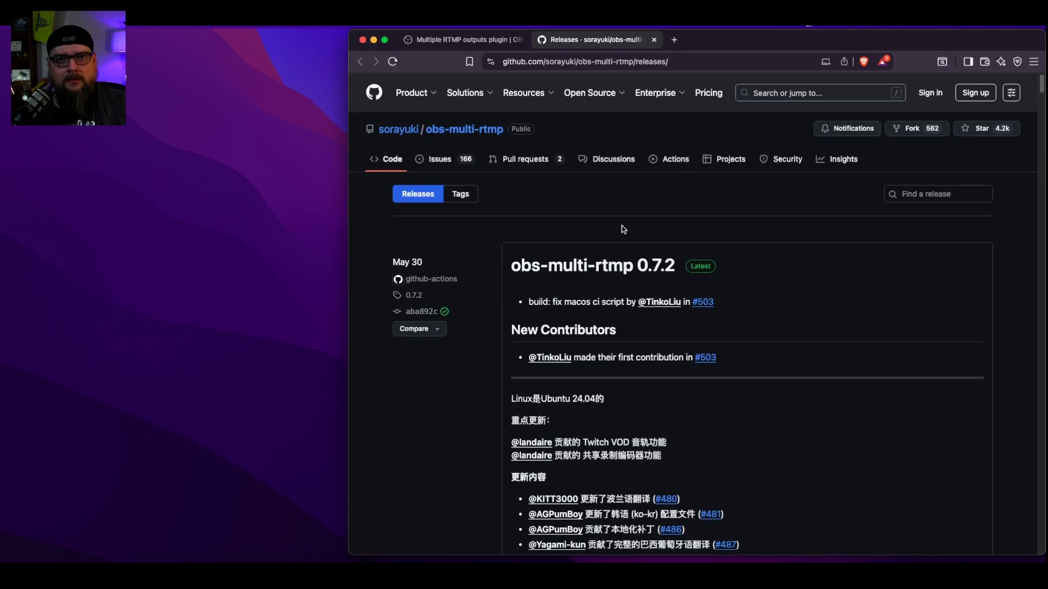
- Download obs-multi-rtmp-0.7.2.0-macos-universal.pkg to the desktop and clear the package off the desktop once it has been used
{"action": "scroll", "coordinate": [624, 229], "scroll_direction": "down", "scroll_amount": 10}
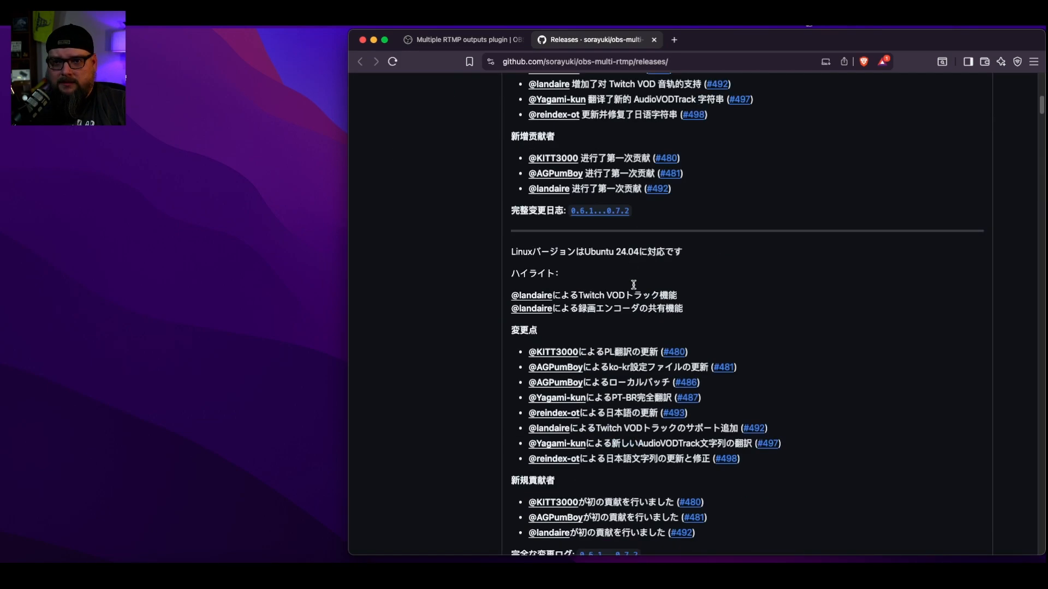
{"action": "scroll", "coordinate": [633, 284], "scroll_direction": "down", "scroll_amount": 15}
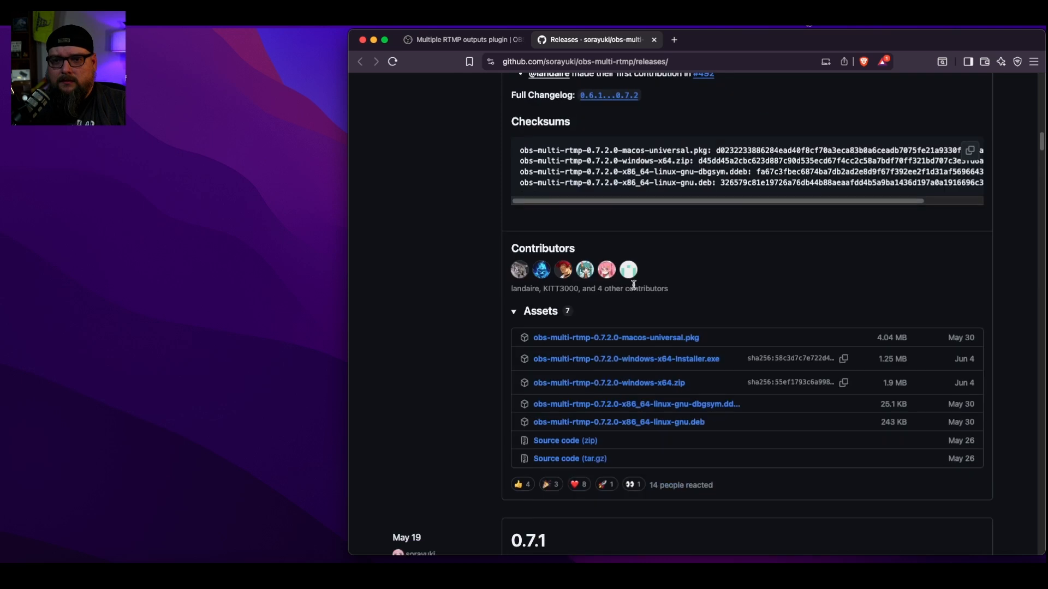
{"action": "scroll", "coordinate": [633, 283], "scroll_direction": "down", "scroll_amount": 1}
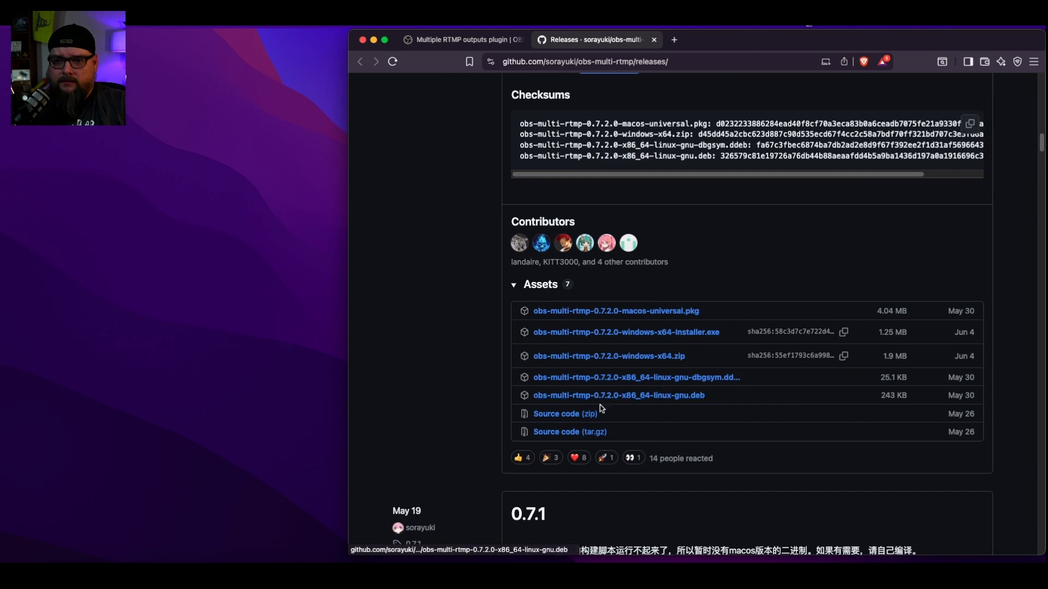
{"action": "left_click", "coordinate": [645, 312]}
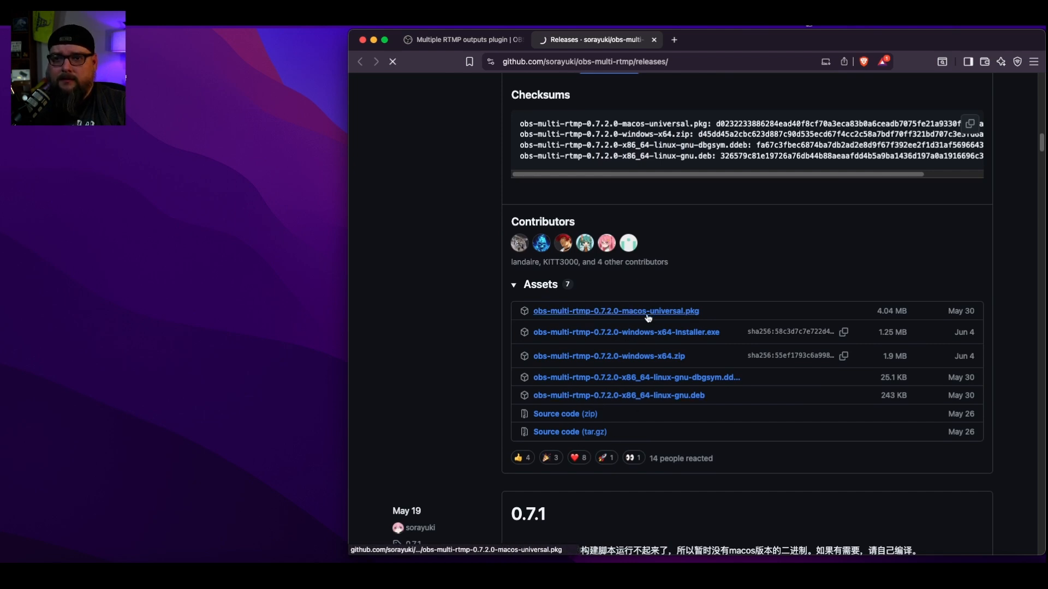
{"action": "left_click", "coordinate": [755, 327]}
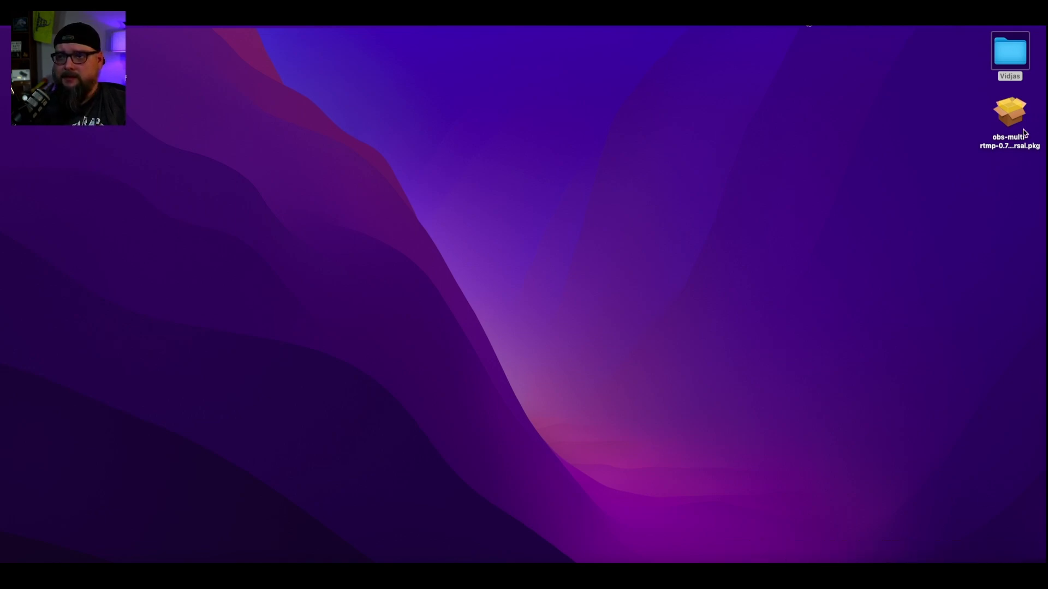
{"action": "left_click_drag", "start_coordinate": [1014, 111], "coordinate": [1013, 431]}
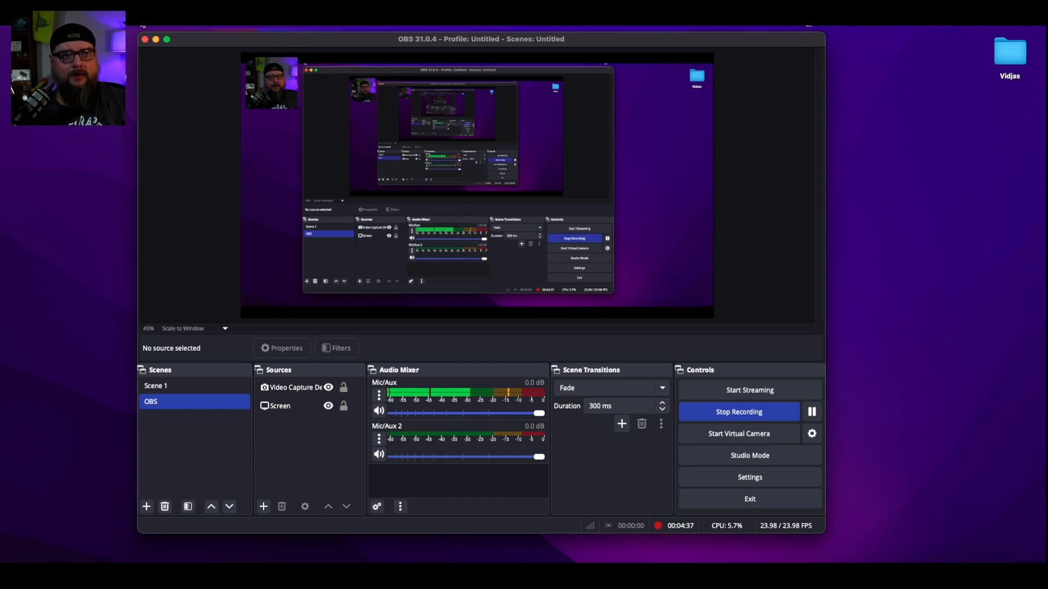
- Switch to OBS, show the Multiple output dock and add a new target named YouTube
{"action": "left_click", "coordinate": [143, 25]}
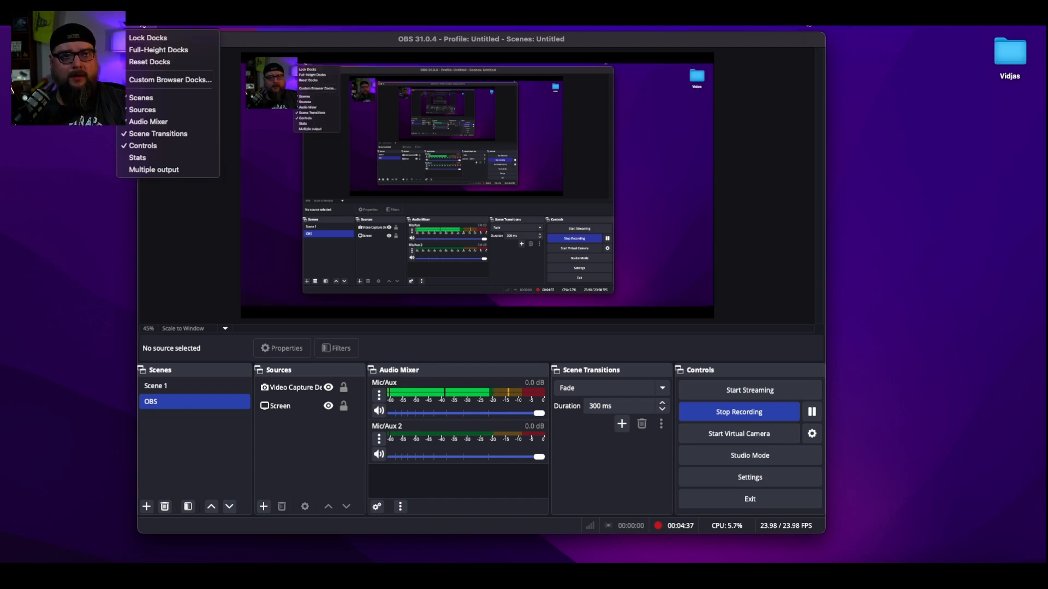
{"action": "left_click", "coordinate": [169, 169]}
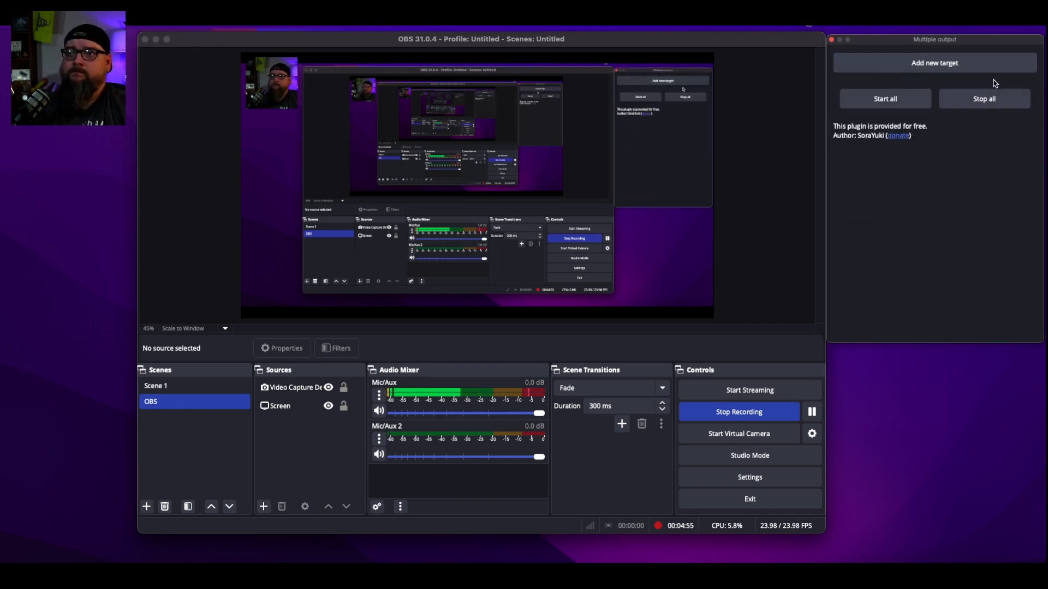
{"action": "left_click", "coordinate": [932, 65]}
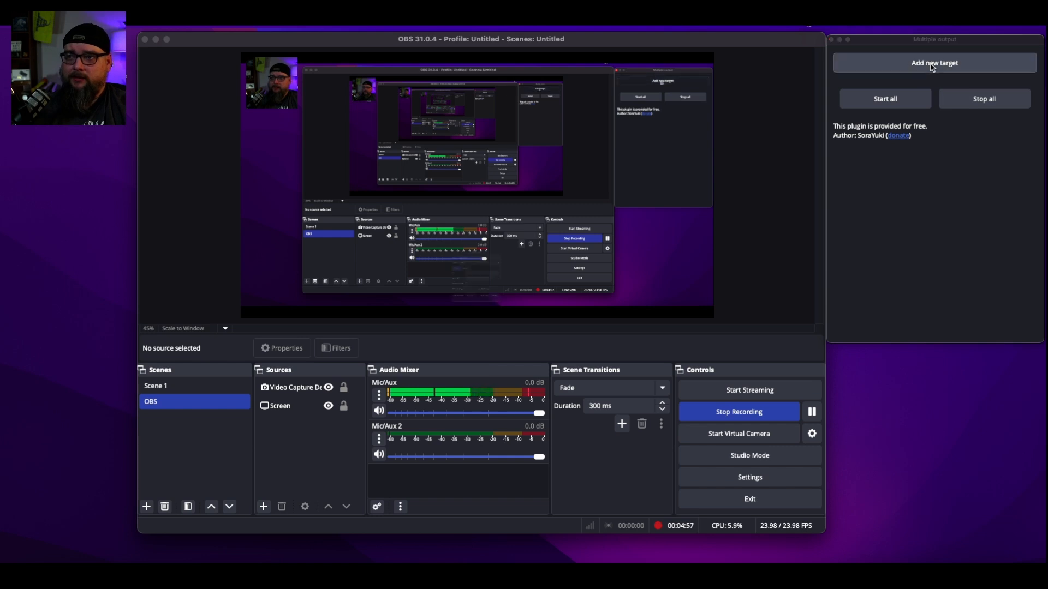
{"action": "left_click_drag", "start_coordinate": [528, 99], "coordinate": [750, 63]}
{"action": "triple_click", "coordinate": [546, 81]}
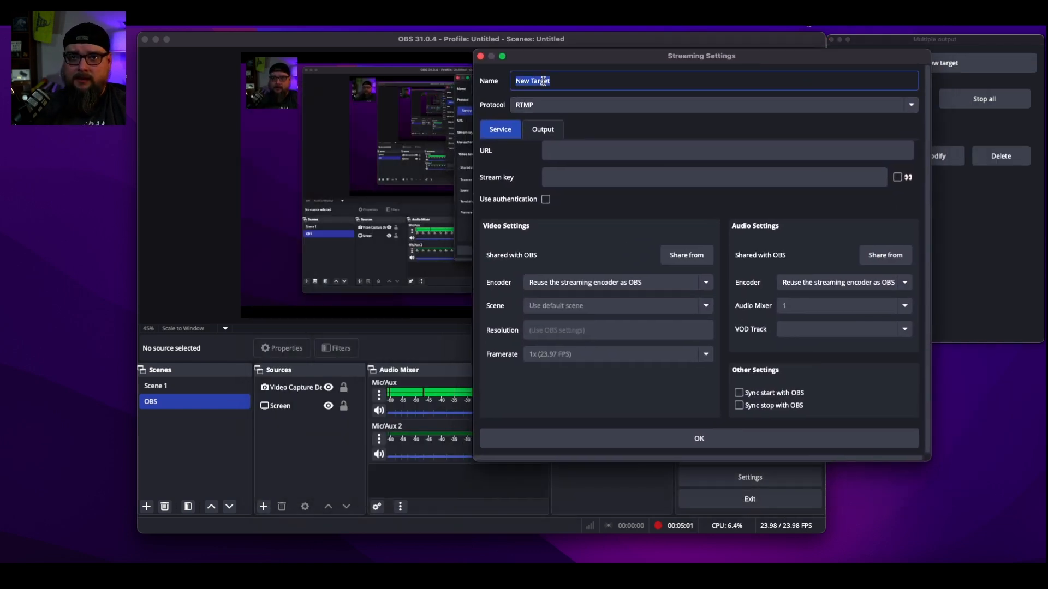
{"action": "type", "text": "YouTube"}
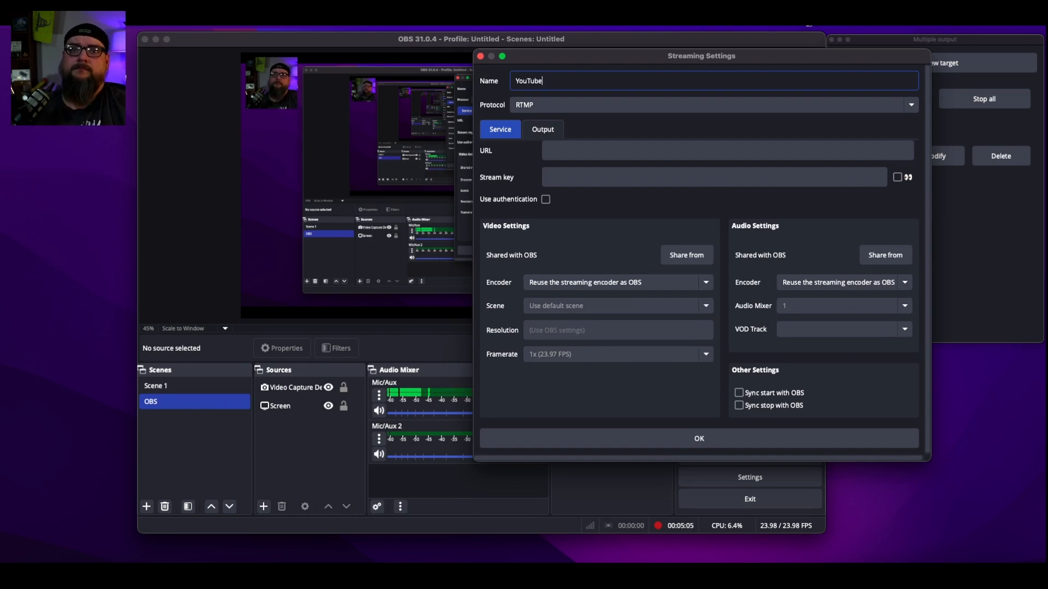
- Open YouTube's Go live page and copy the stream URL rtmp://x.rtmp.youtube.com/live2 into the URL of the OBS target
{"action": "left_click", "coordinate": [588, 149]}
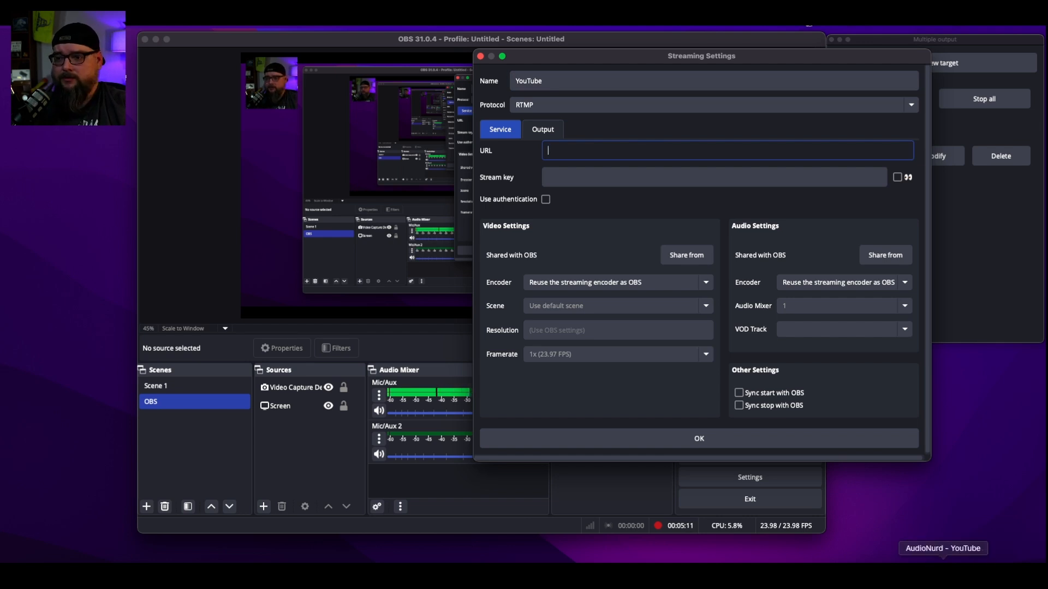
{"action": "left_click", "coordinate": [944, 570]}
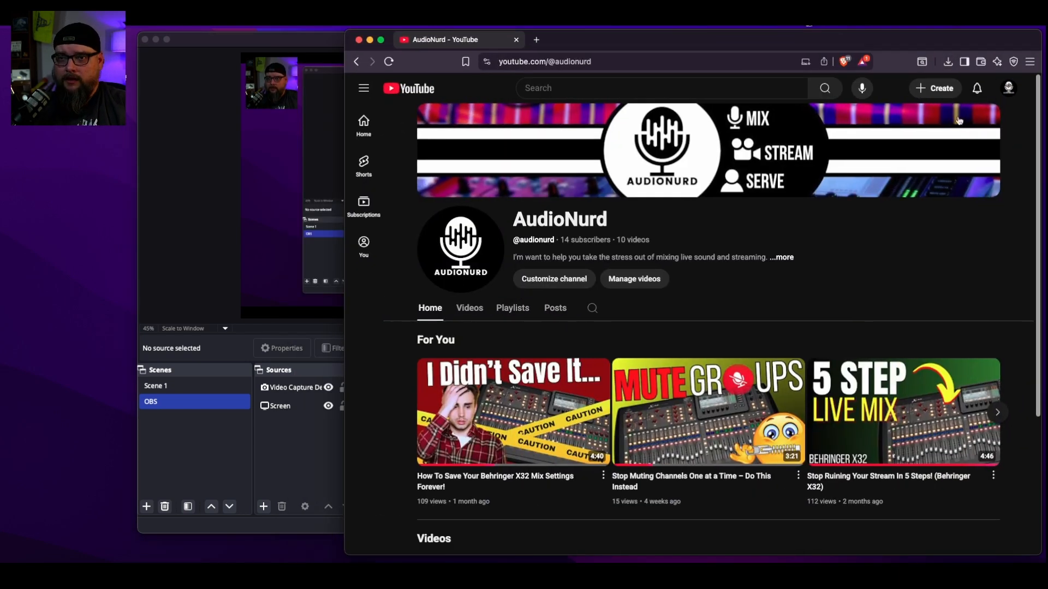
{"action": "left_click", "coordinate": [930, 86]}
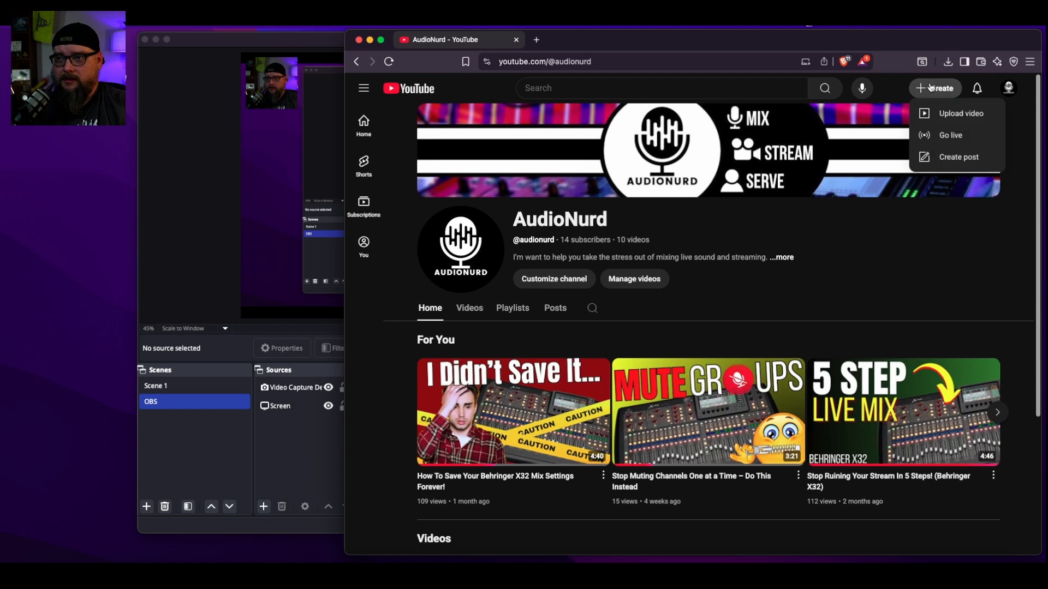
{"action": "left_click", "coordinate": [958, 136]}
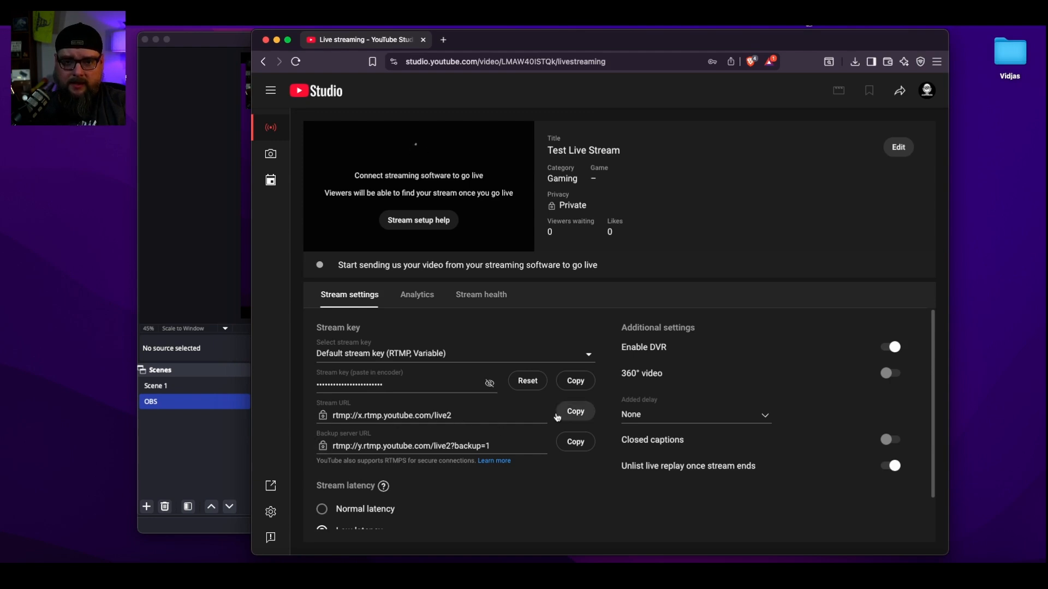
{"action": "left_click", "coordinate": [574, 412]}
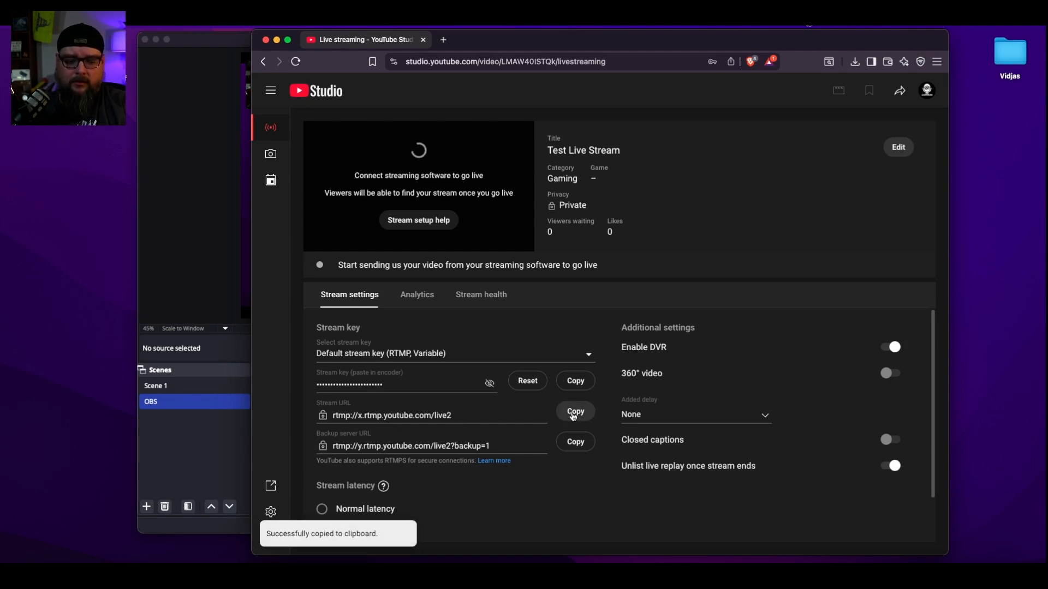
{"action": "key", "text": "super+Tab"}
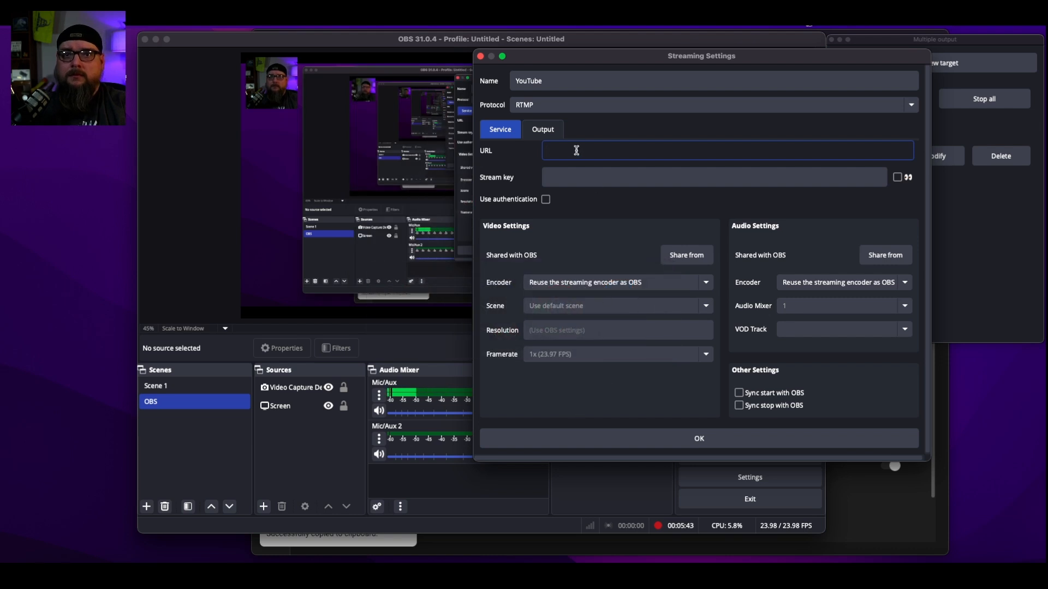
{"action": "key", "text": "super+v"}
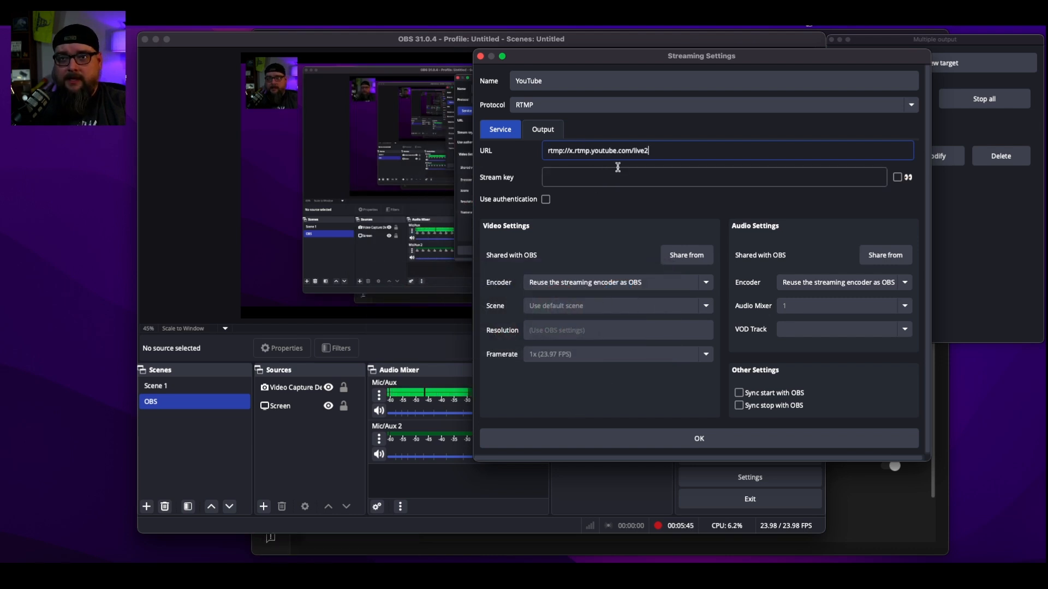
- Copy the stream key from YouTube Studio and paste it into the OBS target's stream key field
{"action": "key", "text": "super+Tab"}
{"action": "left_click", "coordinate": [574, 381]}
{"action": "key", "text": "super+Tab"}
{"action": "left_click", "coordinate": [626, 176]}
{"action": "key", "text": "super+v"}
- Set the target's video encoder to x264 [obs_x264] and its audio encoder to FFmpeg AAC [ffmpeg_aac]
{"action": "left_click", "coordinate": [607, 283]}
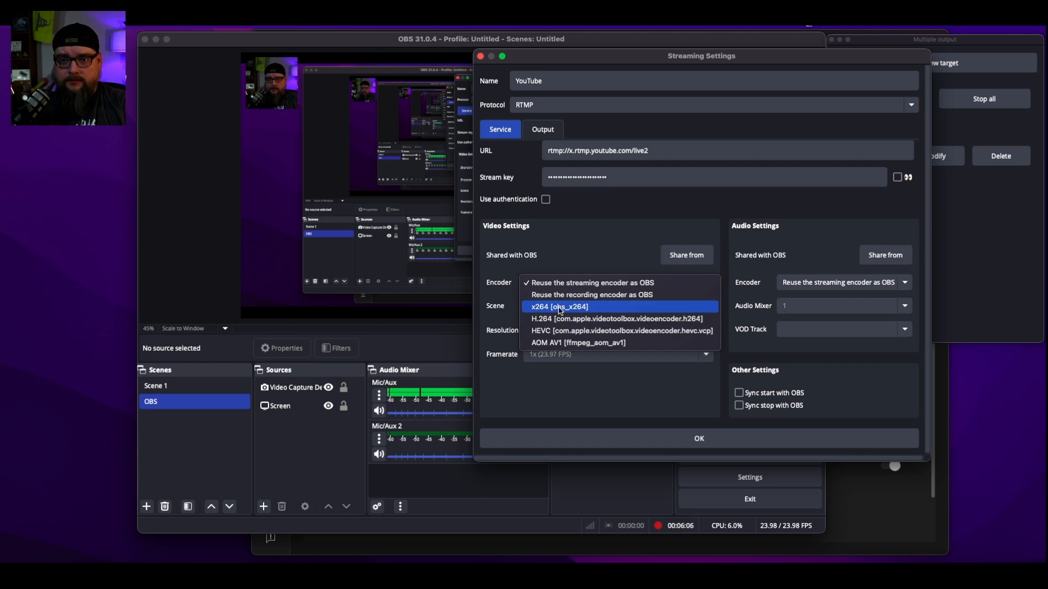
{"action": "left_click", "coordinate": [550, 307]}
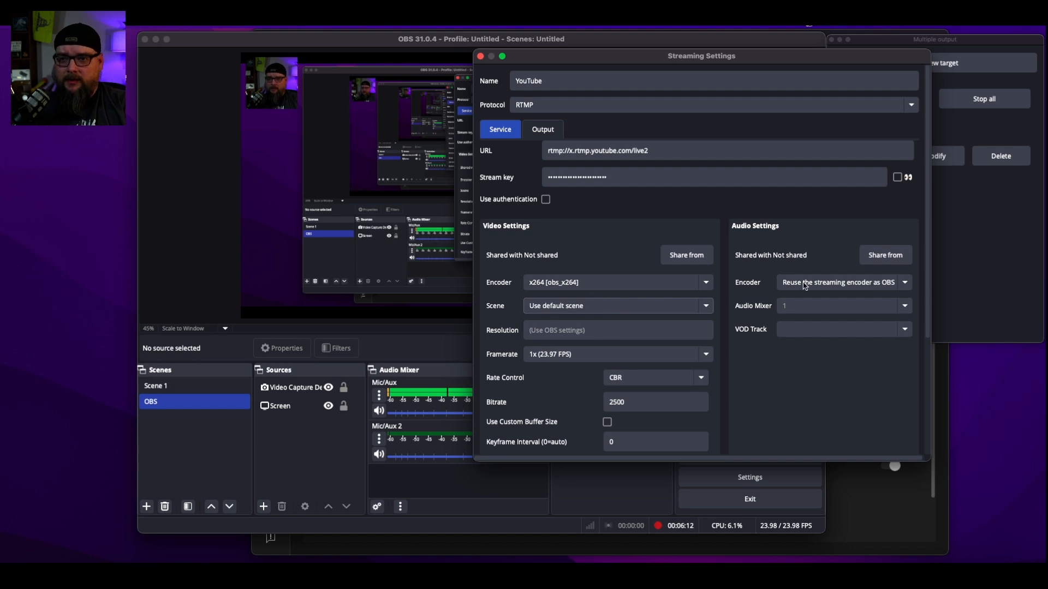
{"action": "left_click", "coordinate": [805, 286]}
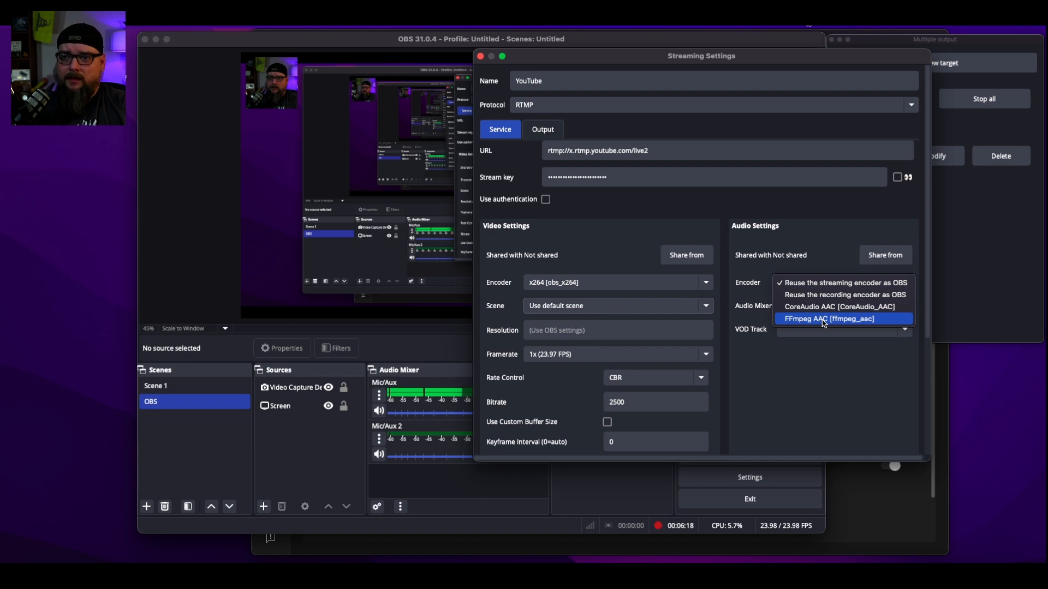
{"action": "left_click", "coordinate": [824, 320]}
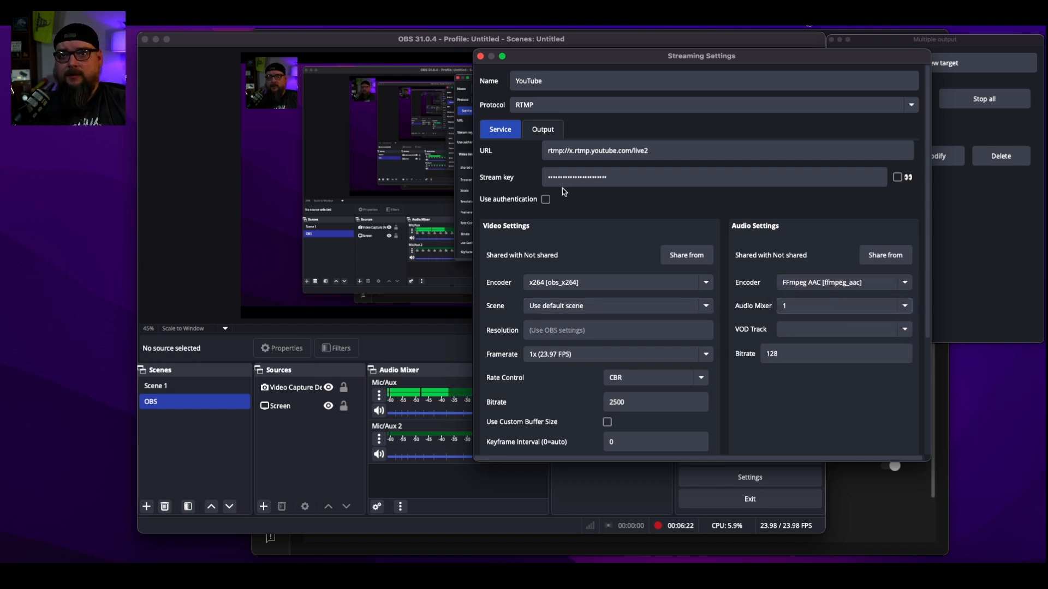
- Check the target's output options, set its keyframe interval to 2 and save the YouTube target
{"action": "left_click", "coordinate": [544, 128]}
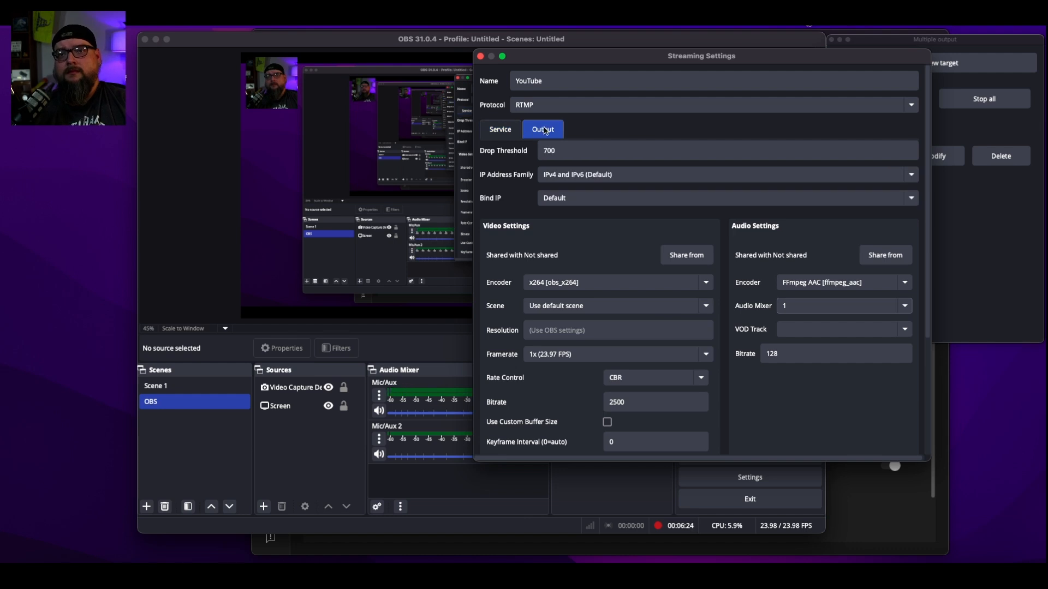
{"action": "left_click", "coordinate": [500, 129]}
{"action": "scroll", "coordinate": [825, 377], "scroll_direction": "down", "scroll_amount": 5}
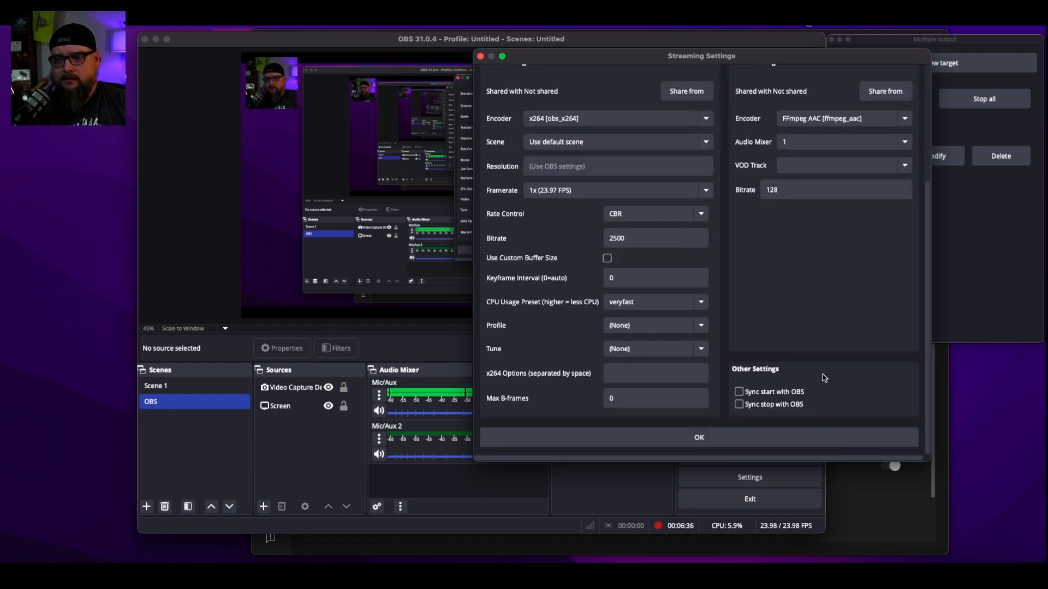
{"action": "left_click", "coordinate": [612, 278]}
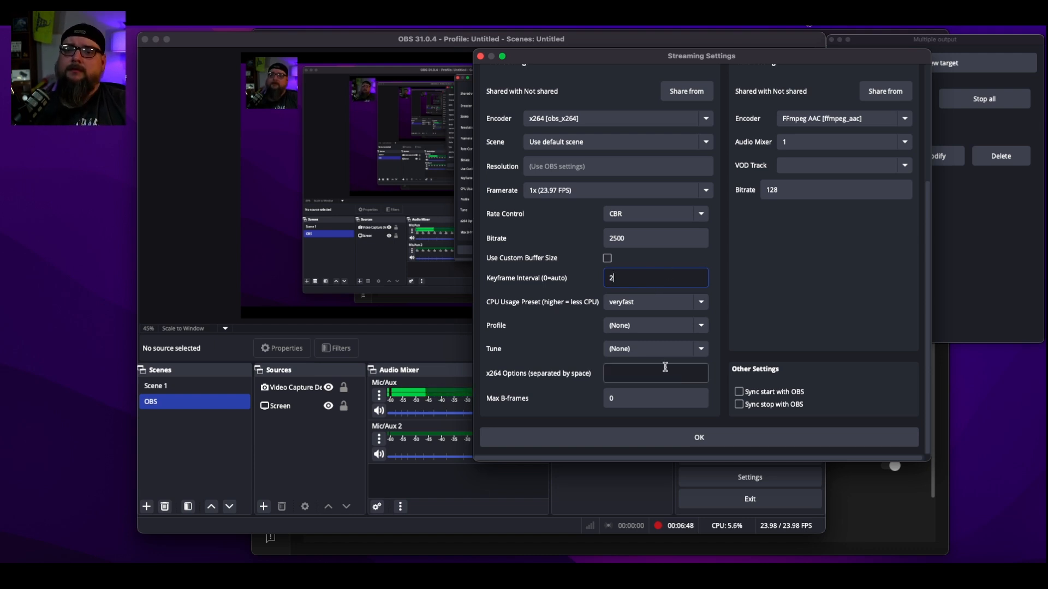
{"action": "left_click", "coordinate": [704, 437]}
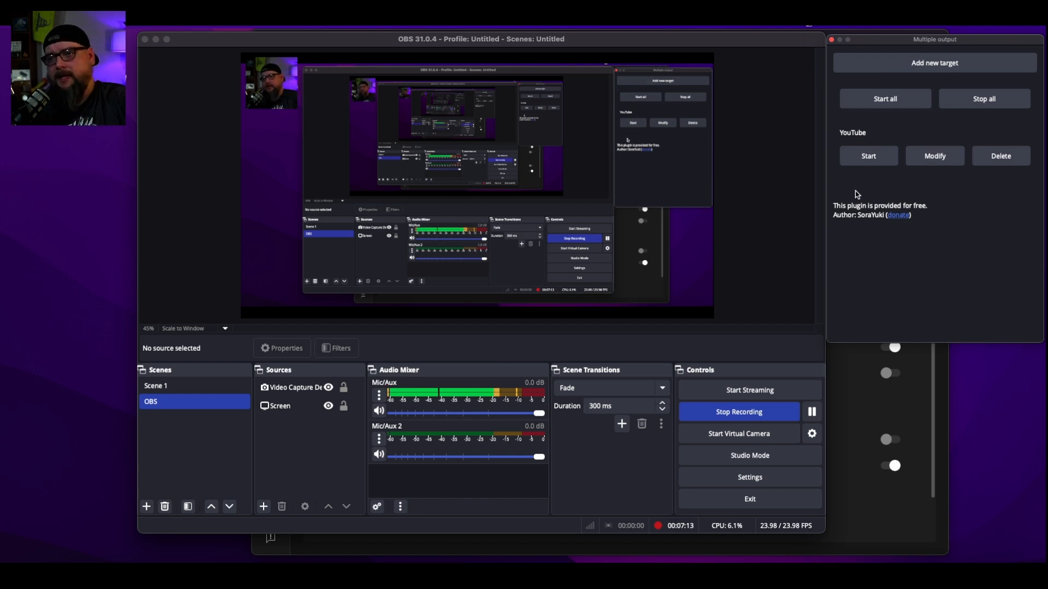
- Start all output targets and bring up the YouTube Studio live page to check the running stream
{"action": "left_click", "coordinate": [890, 101]}
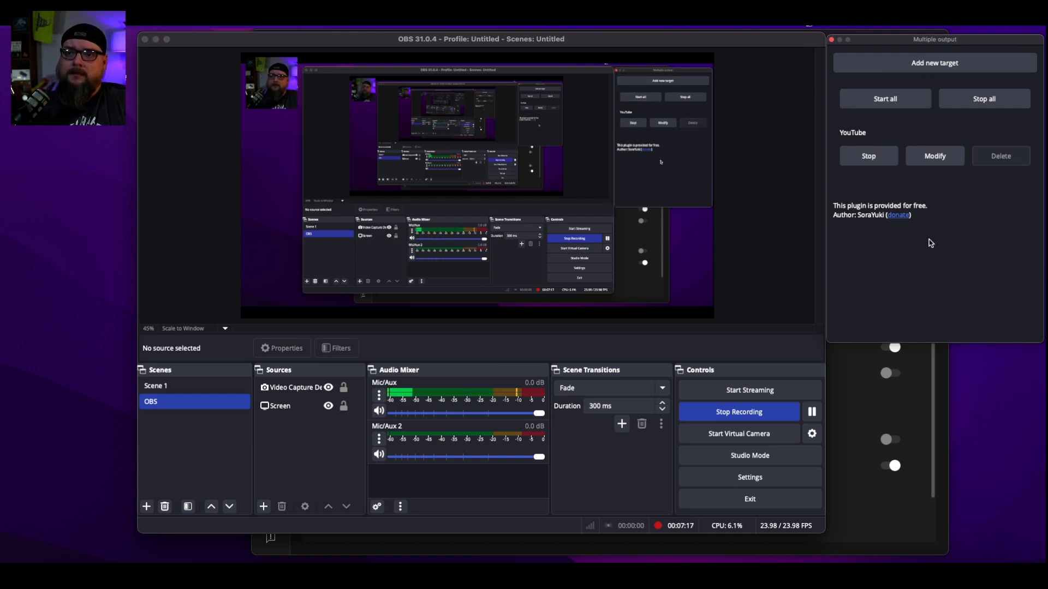
{"action": "key", "text": "super+Tab"}
{"action": "left_click_drag", "start_coordinate": [603, 42], "coordinate": [754, 45]}
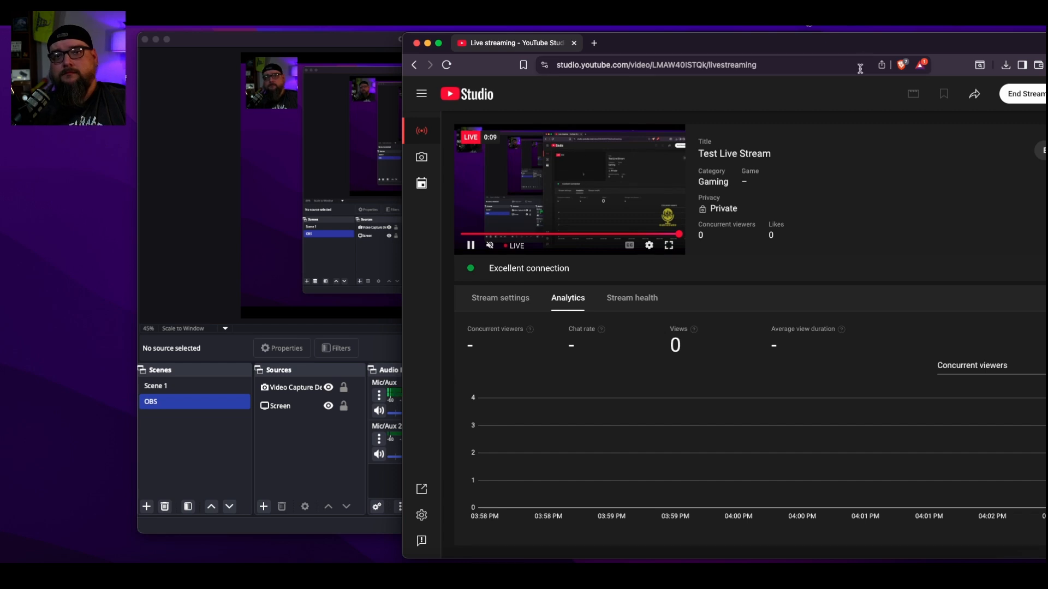
{"action": "left_click_drag", "start_coordinate": [855, 49], "coordinate": [774, 53]}
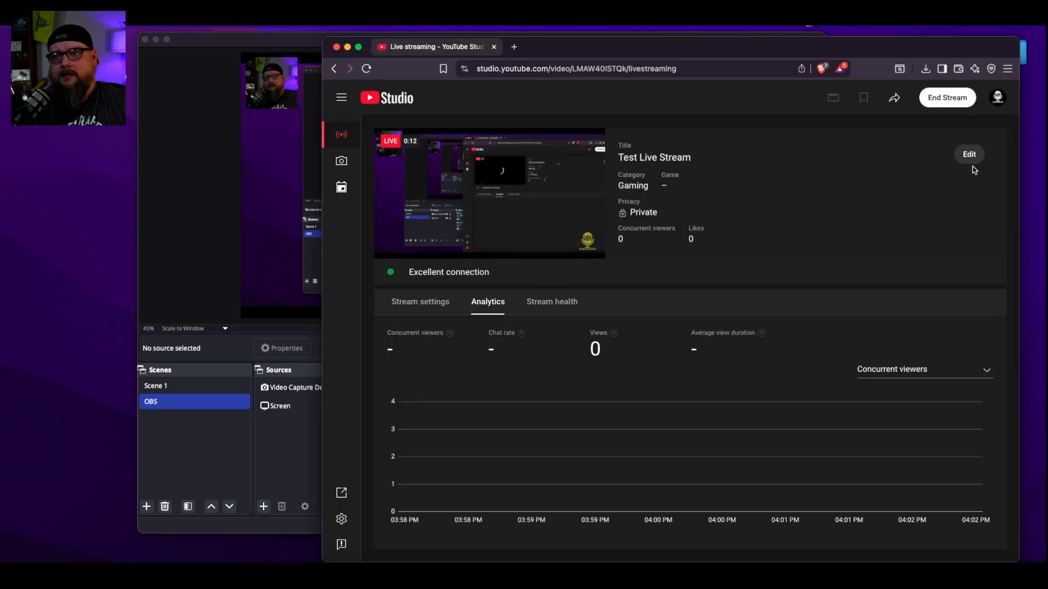
- Review the visibility options in the live stream's edit settings and leave the dialog without saving
{"action": "left_click", "coordinate": [968, 155]}
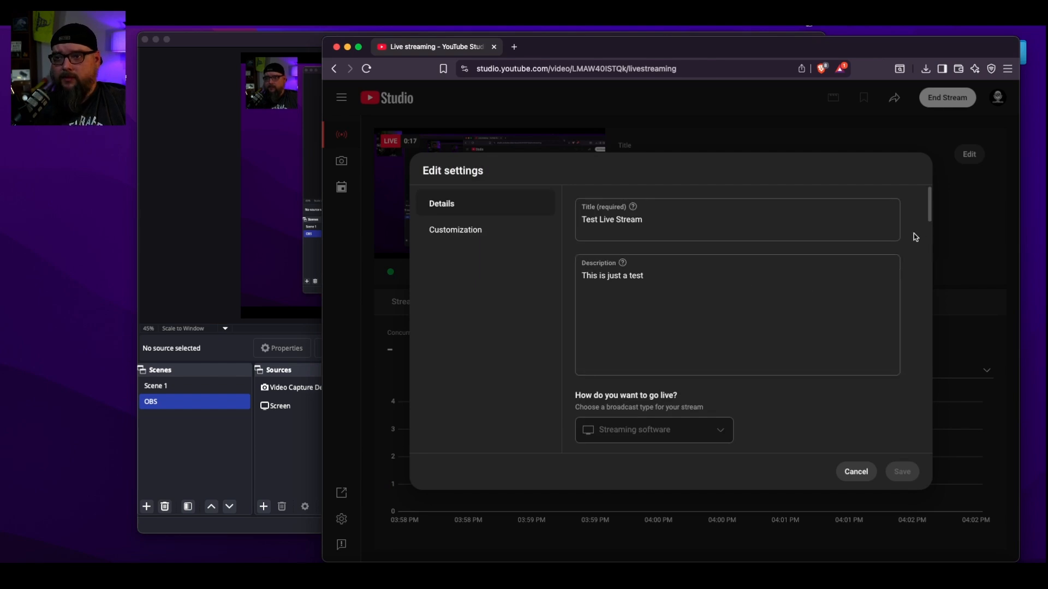
{"action": "left_click_drag", "start_coordinate": [930, 209], "coordinate": [928, 229]}
{"action": "left_click", "coordinate": [668, 257]}
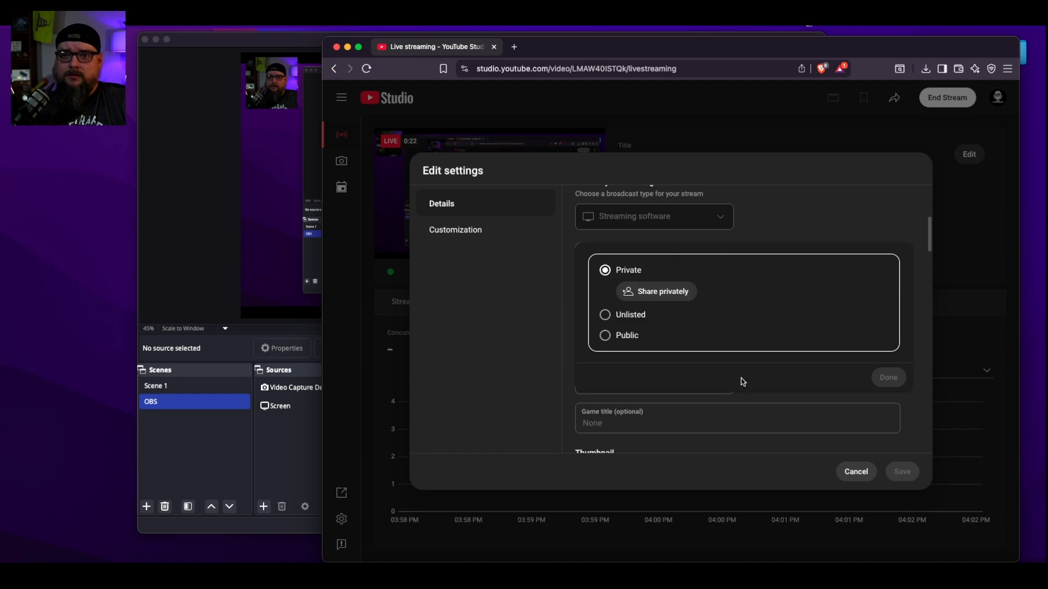
{"action": "left_click", "coordinate": [865, 474]}
{"action": "left_click", "coordinate": [865, 472]}
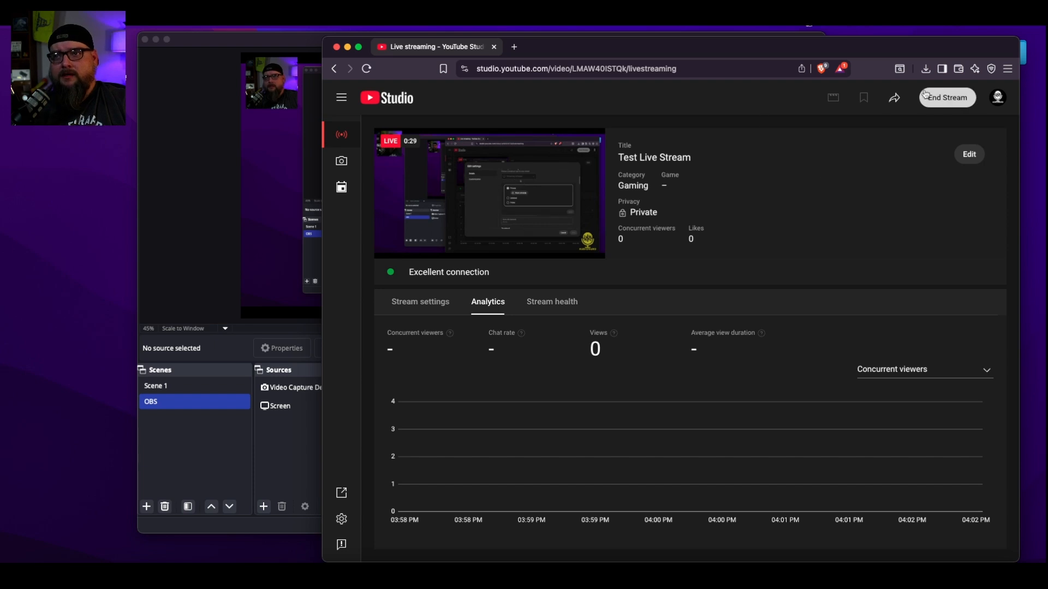
- End the live stream in YouTube Studio and stop all output targets in OBS
{"action": "left_click", "coordinate": [948, 94]}
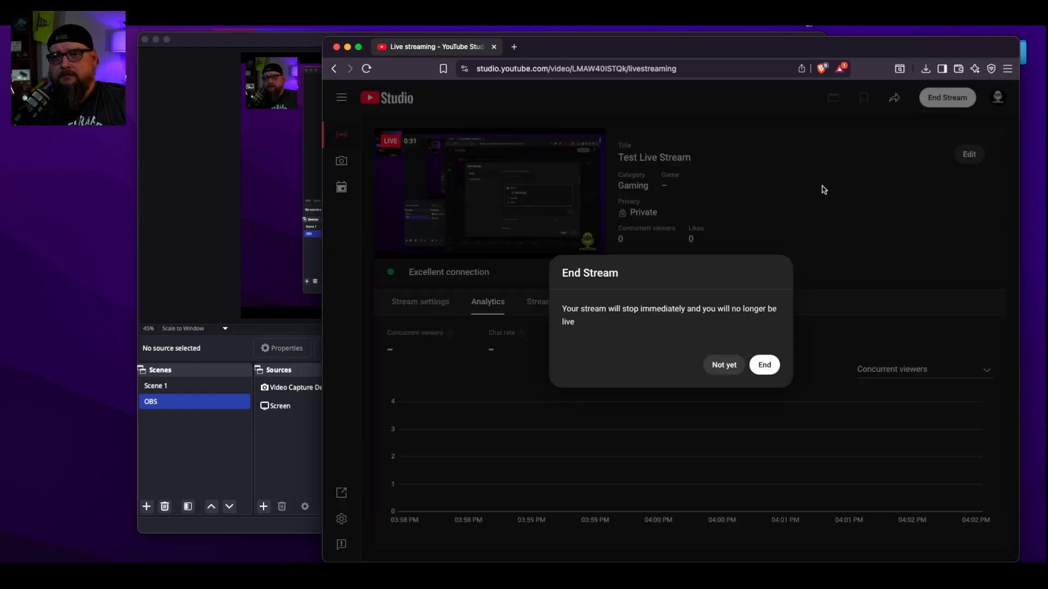
{"action": "left_click", "coordinate": [765, 365]}
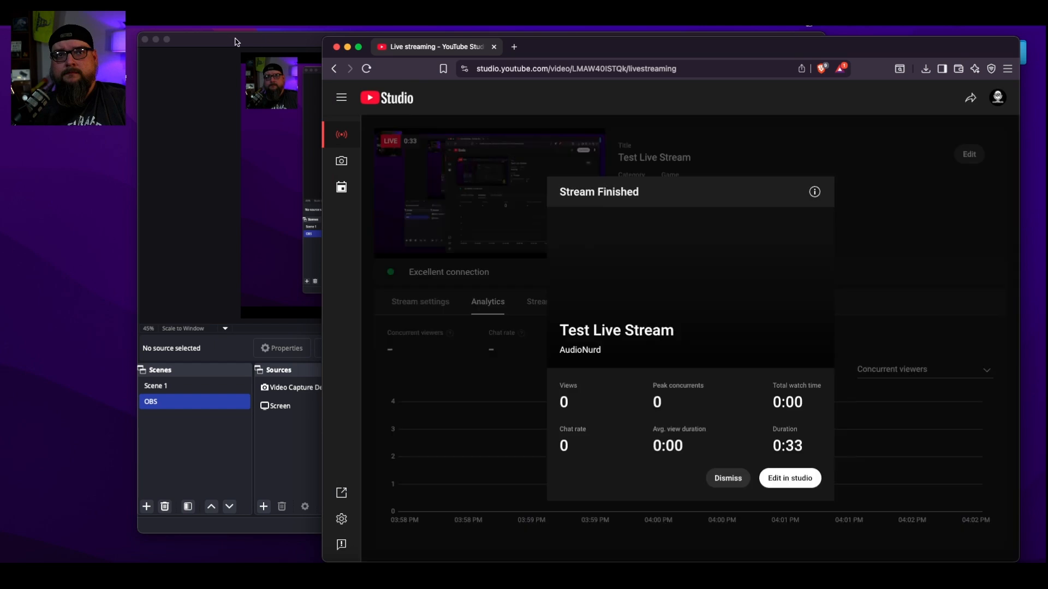
{"action": "left_click", "coordinate": [235, 40]}
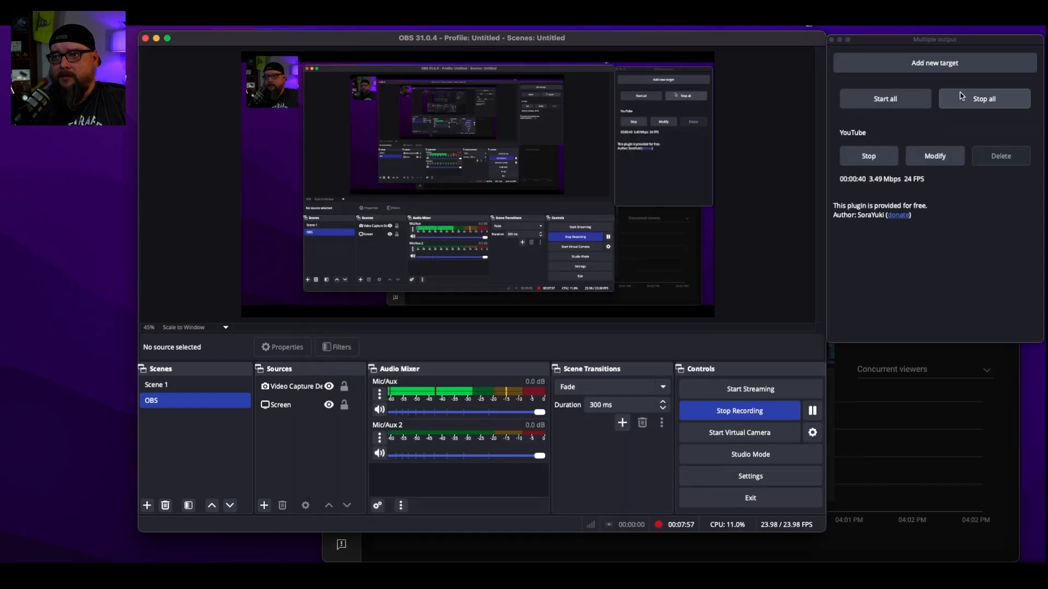
{"action": "left_click", "coordinate": [981, 100]}
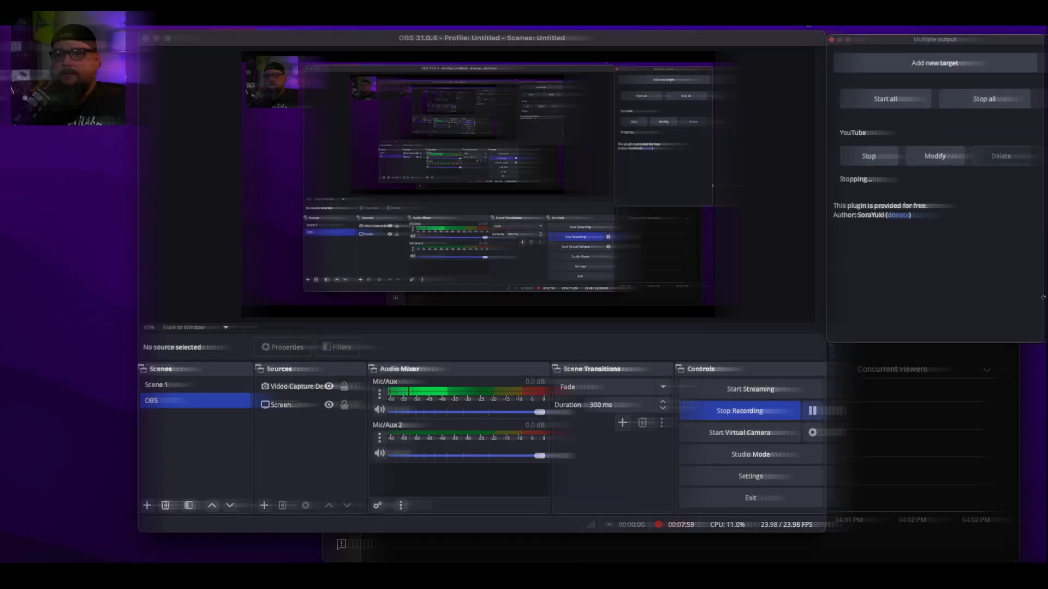